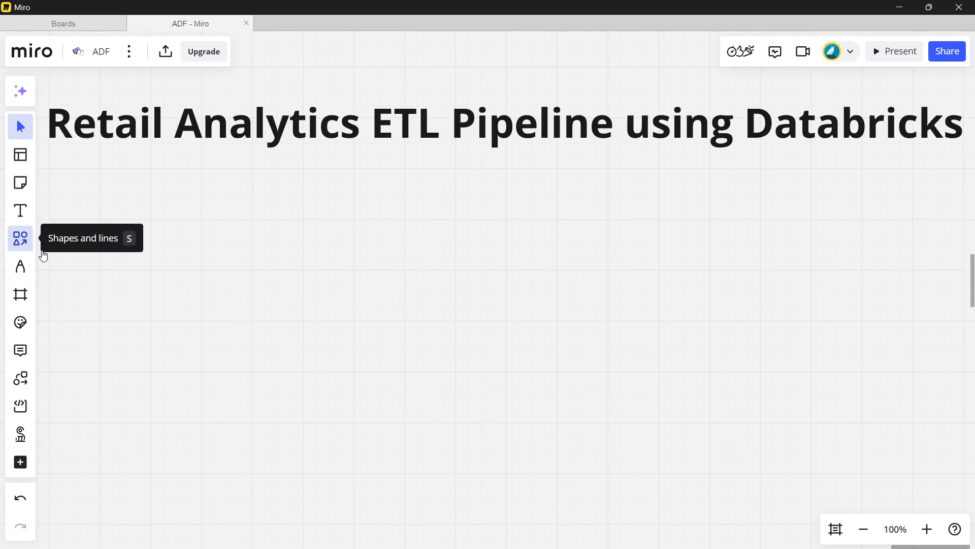
# - Draw a wide rectangle under the board title and place the text label "Data Source" just above its upper-left corner
pyautogui.click(22, 240)
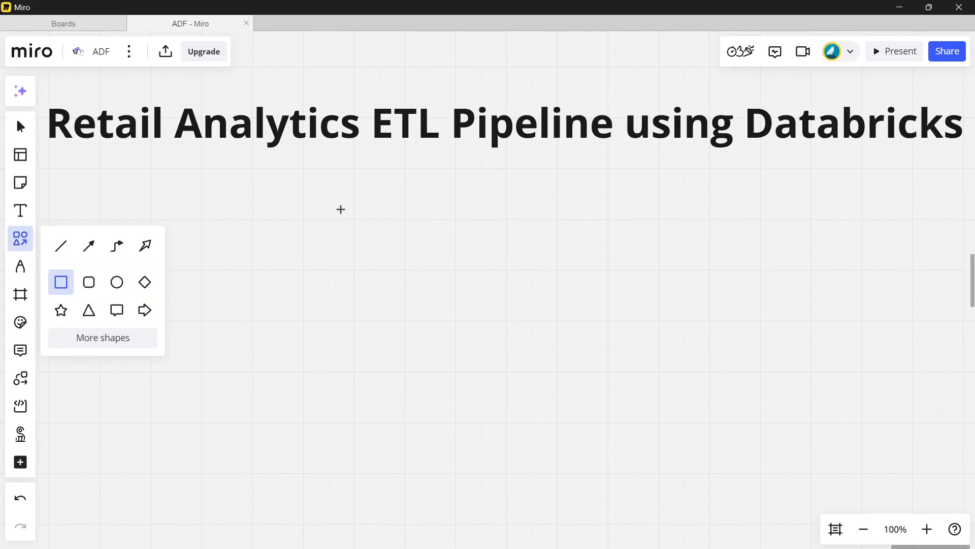
pyautogui.moveTo(340, 209); pyautogui.dragTo(655, 320)
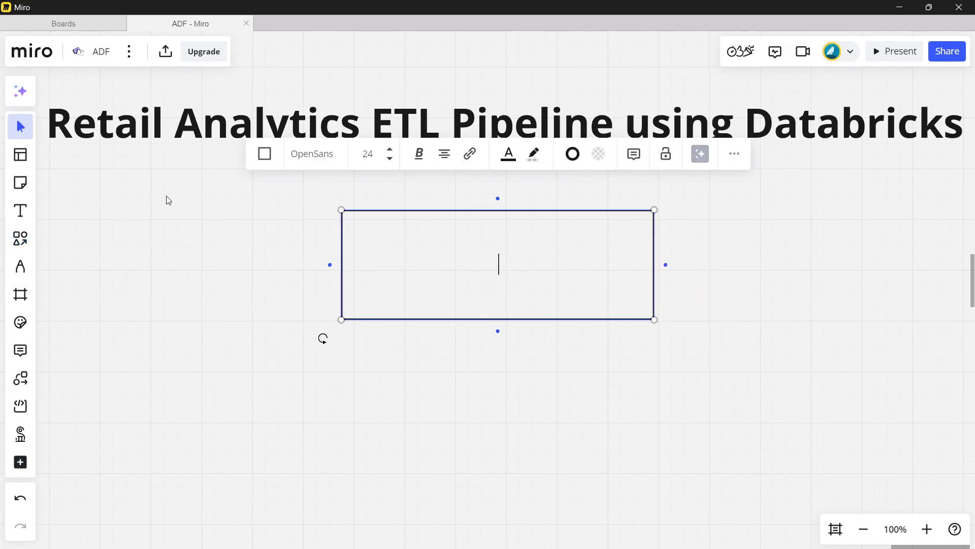
pyautogui.click(20, 210)
pyautogui.moveTo(346, 192); pyautogui.dragTo(467, 188)
pyautogui.write('DAta')
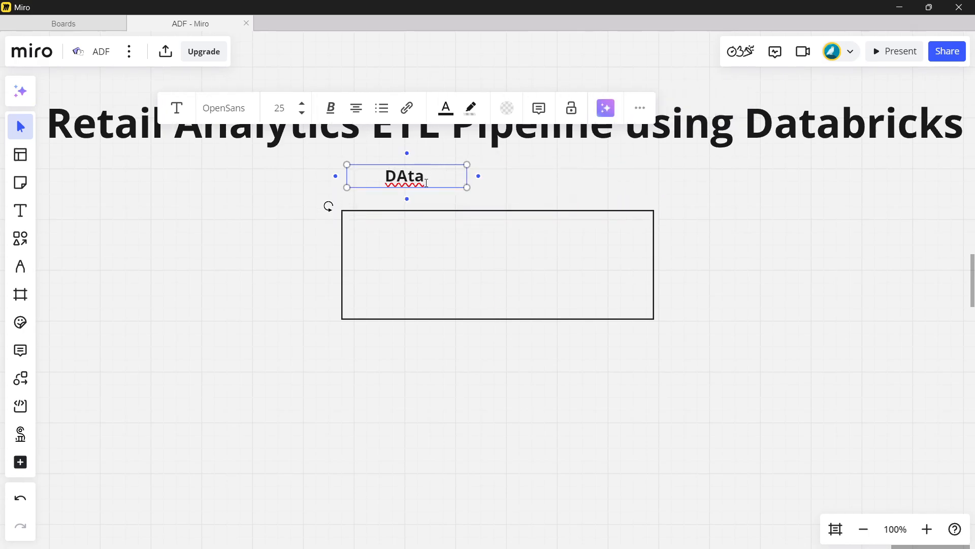
pyautogui.press('BackSpace')
pyautogui.press('BackSpace')
pyautogui.press('BackSpace')
pyautogui.write('ata Sot')
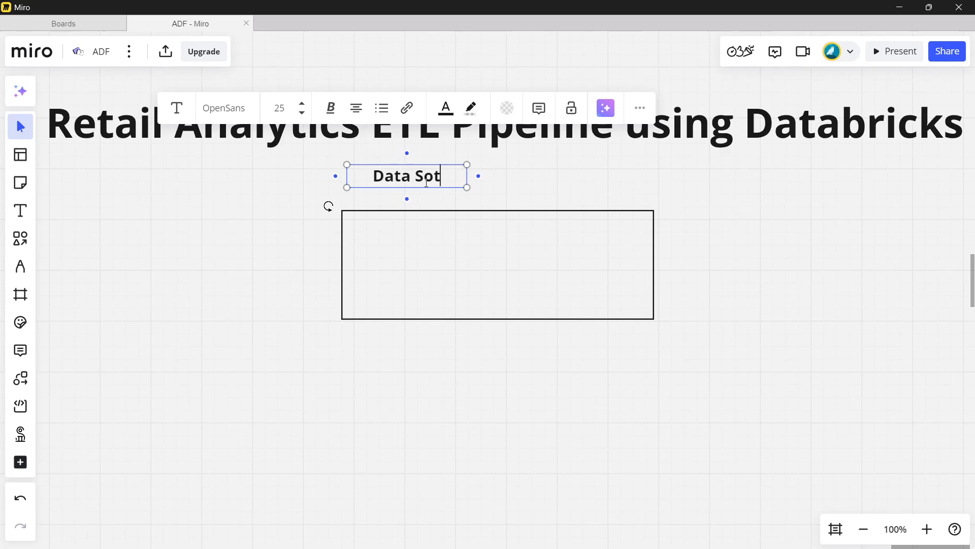
pyautogui.press('BackSpace')
pyautogui.write('urce')
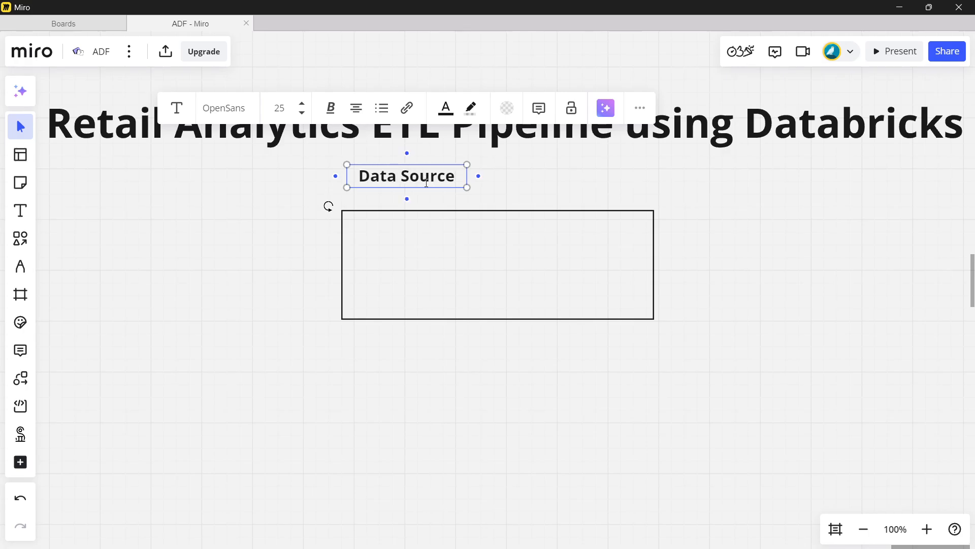
pyautogui.click(505, 181)
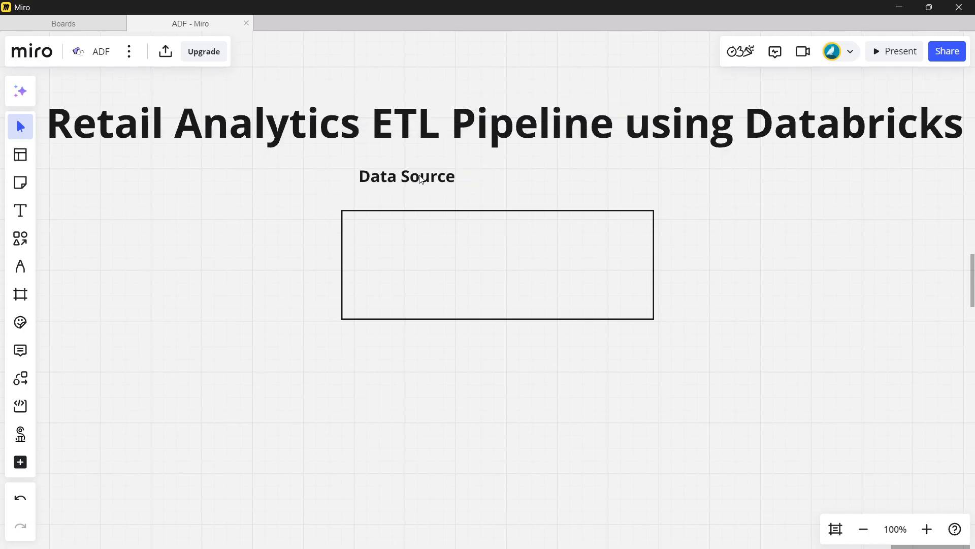
pyautogui.moveTo(419, 178); pyautogui.dragTo(414, 198)
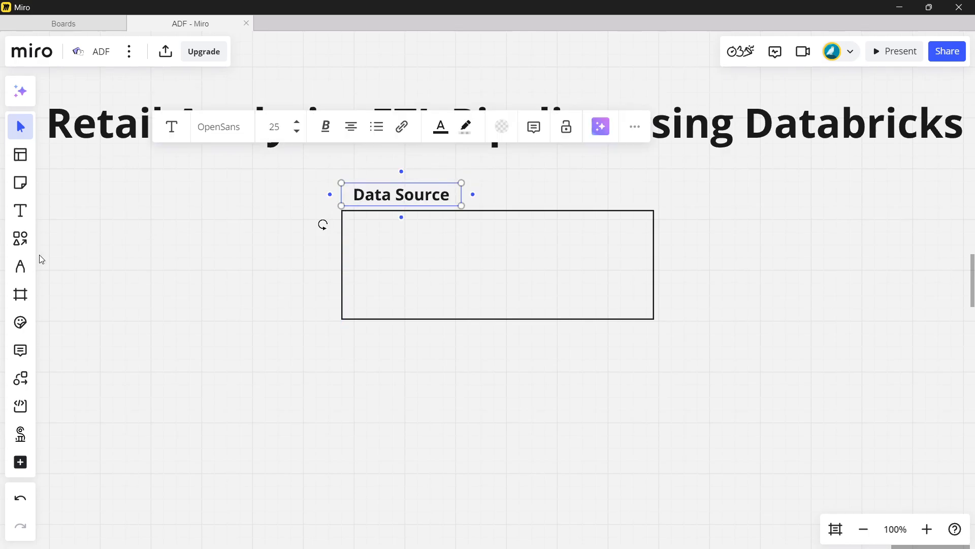
# - Fill the Data Source rectangle with "Azure SQL DB" and "Raw Retail Data", separated by a blank line
pyautogui.click(478, 266)
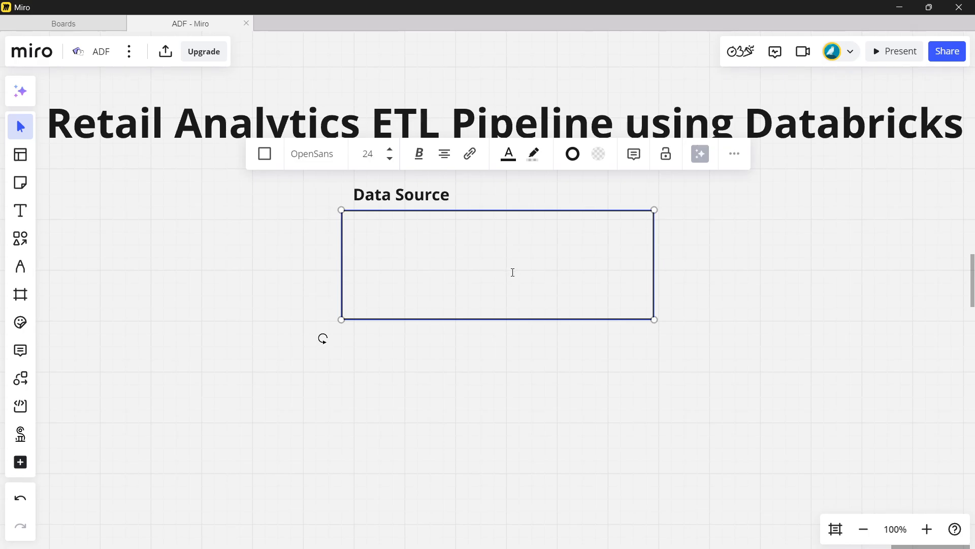
pyautogui.write('Azure SQL ')
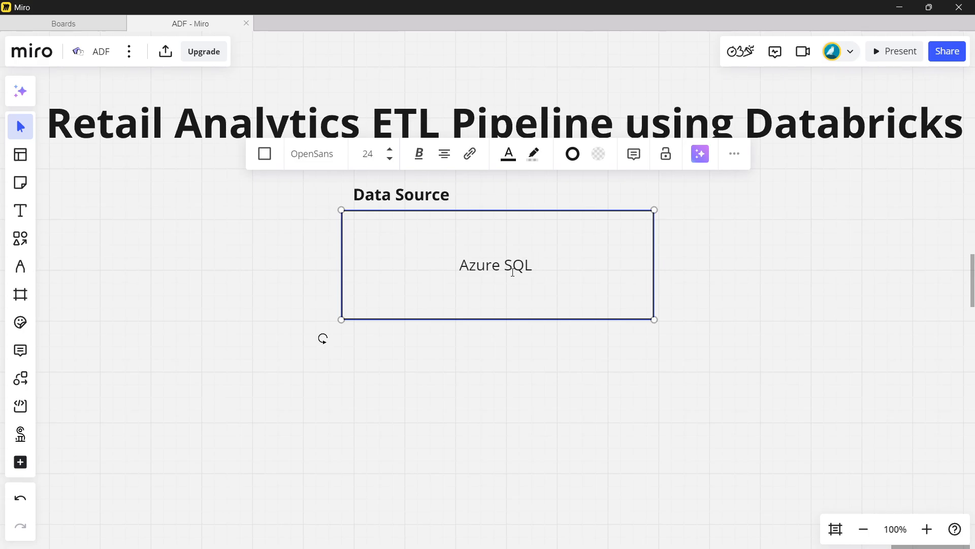
pyautogui.write('DB')
pyautogui.press('Return')
pyautogui.press('Return')
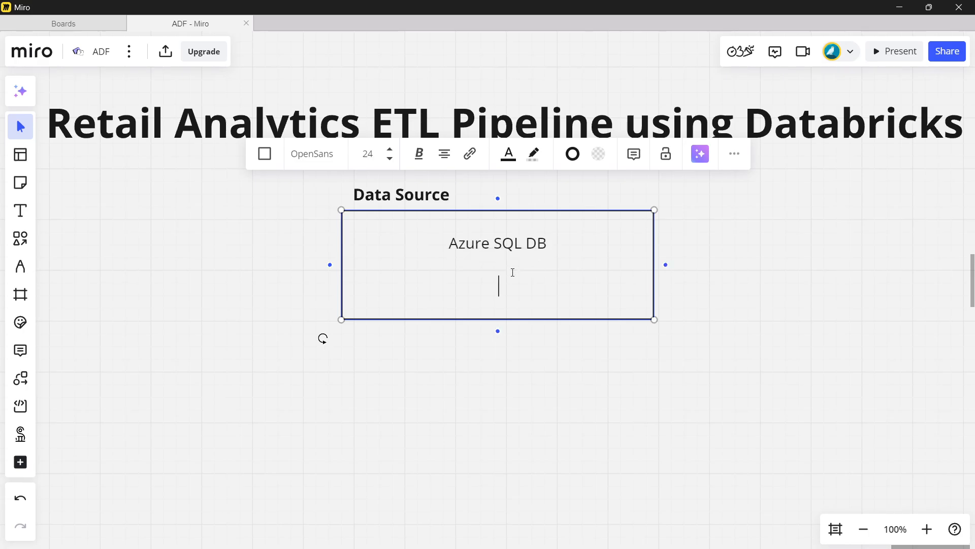
pyautogui.write('Raw Reat')
pyautogui.press('BackSpace')
pyautogui.press('BackSpace')
pyautogui.write('tail Data')
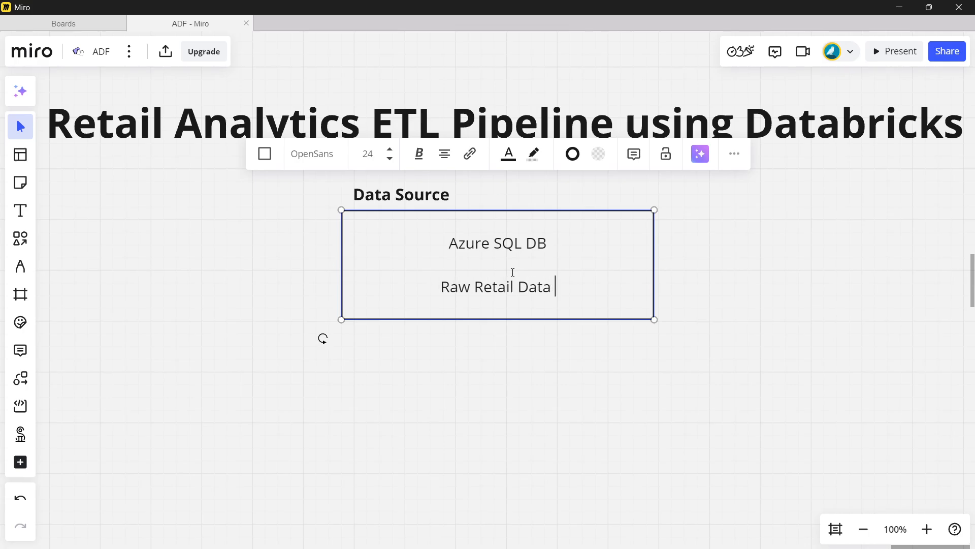
# - Set all text in the Data Source rectangle to font size 36
pyautogui.hotkey('ctrl', 'a')
pyautogui.click(390, 149)
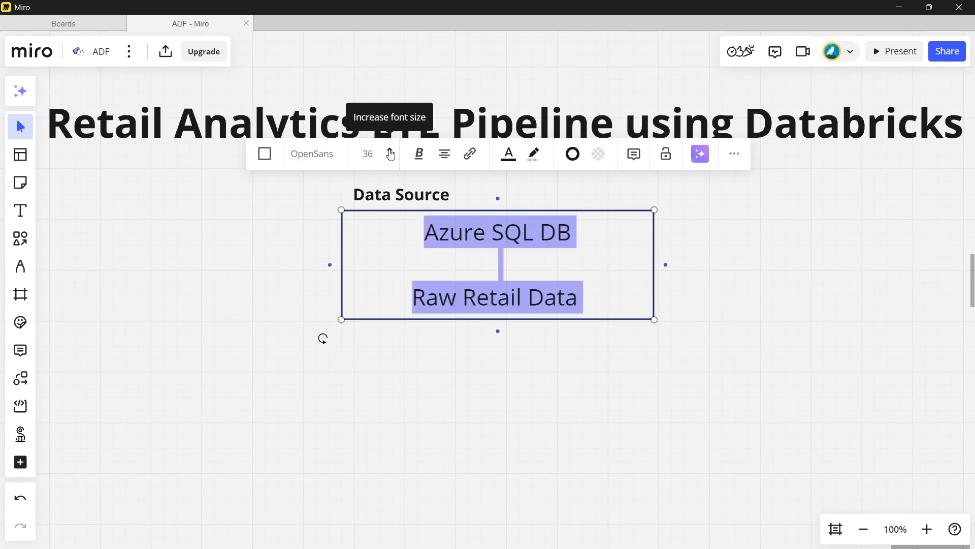
pyautogui.click(711, 265)
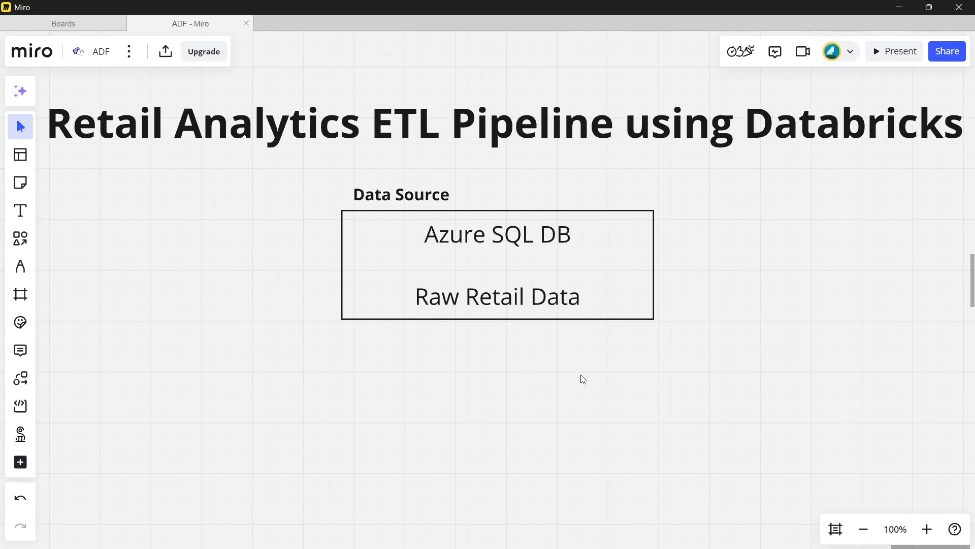
# - Add an arrow-connected rectangle below the Data Source box and enlarge it on both sides into a big container centred under the arrow
pyautogui.scroll(-3, 496, 307)
pyautogui.click(504, 173)
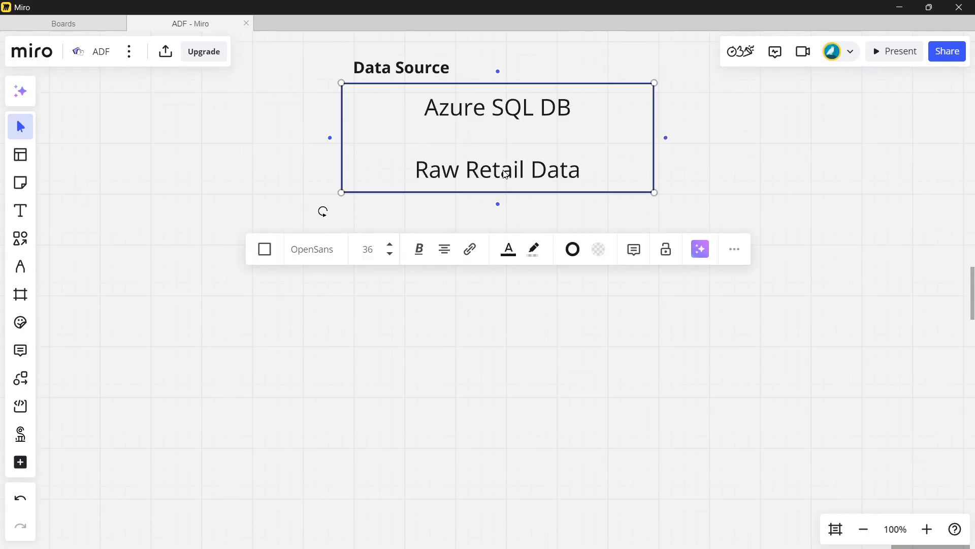
pyautogui.click(498, 205)
pyautogui.moveTo(655, 410); pyautogui.dragTo(968, 543)
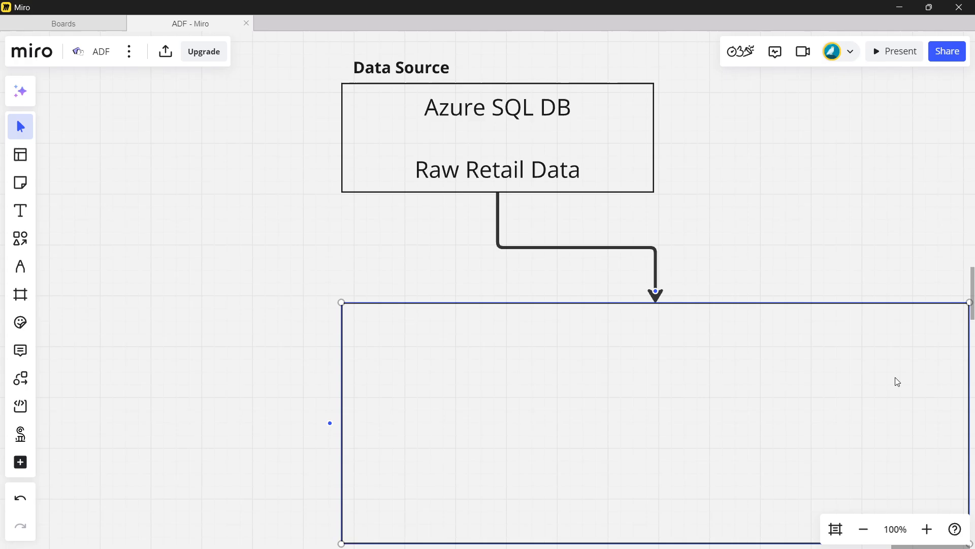
pyautogui.scroll(-4, 895, 377)
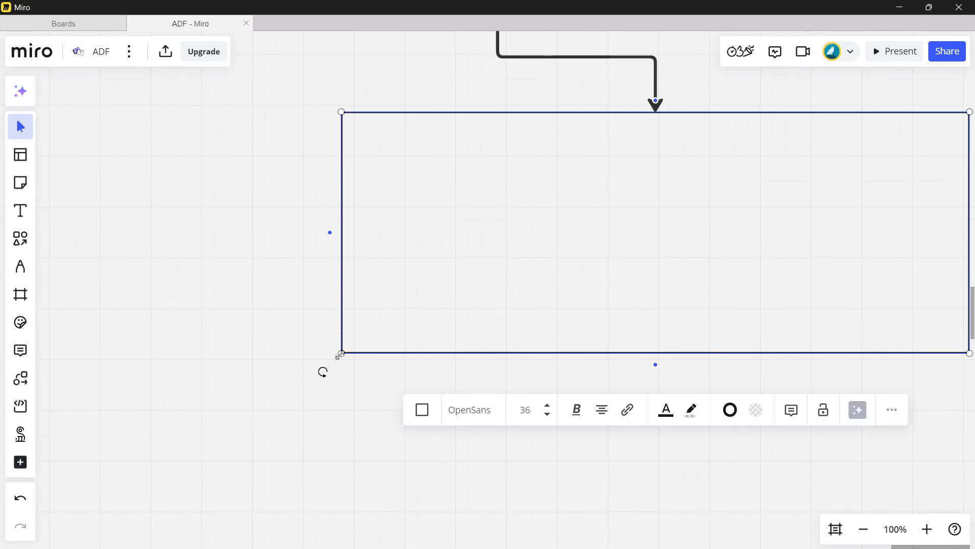
pyautogui.moveTo(340, 354); pyautogui.dragTo(25, 495)
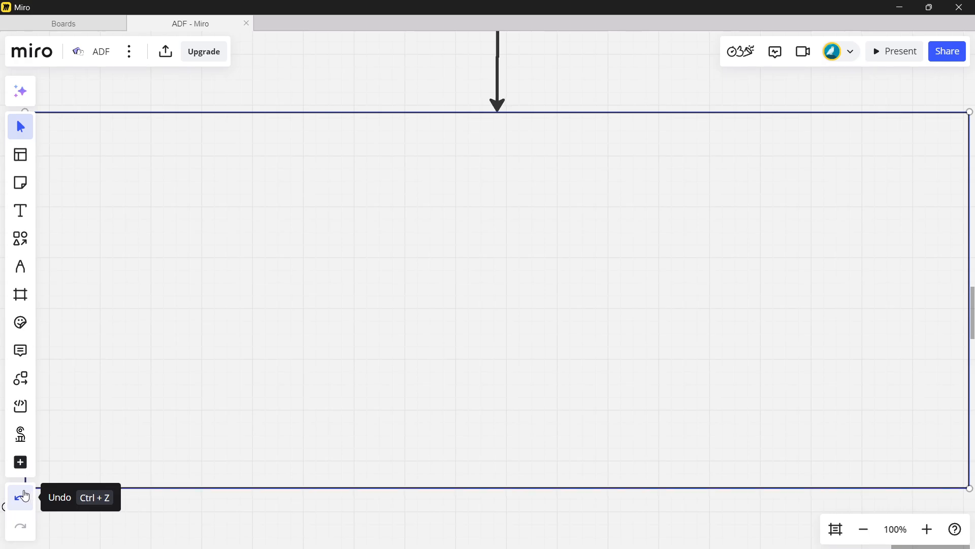
# - Add the text label "DATABRICKS ETL Processing" and align it just above the large container's upper-left corner
pyautogui.scroll(-1, 62, 462)
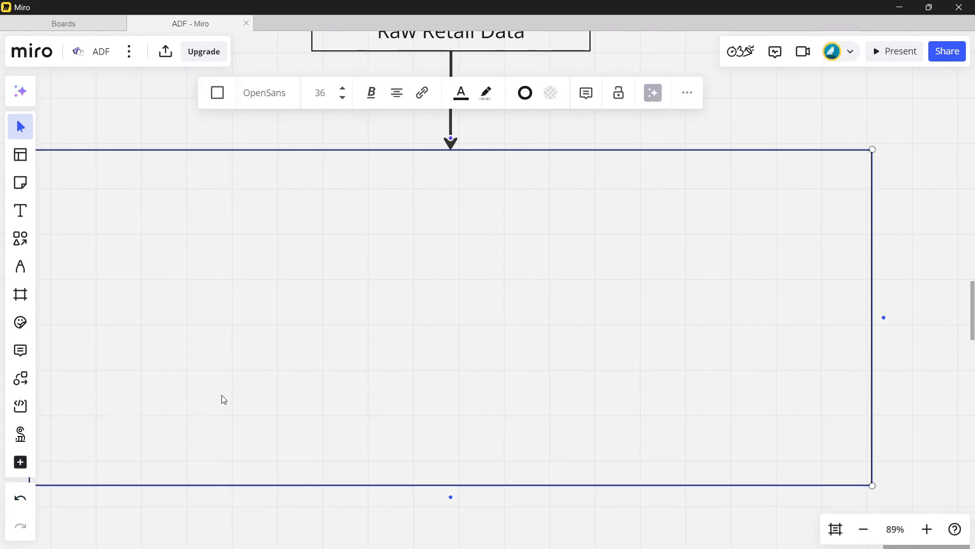
pyautogui.scroll(1, 222, 394)
pyautogui.hscroll(-3, 221, 394)
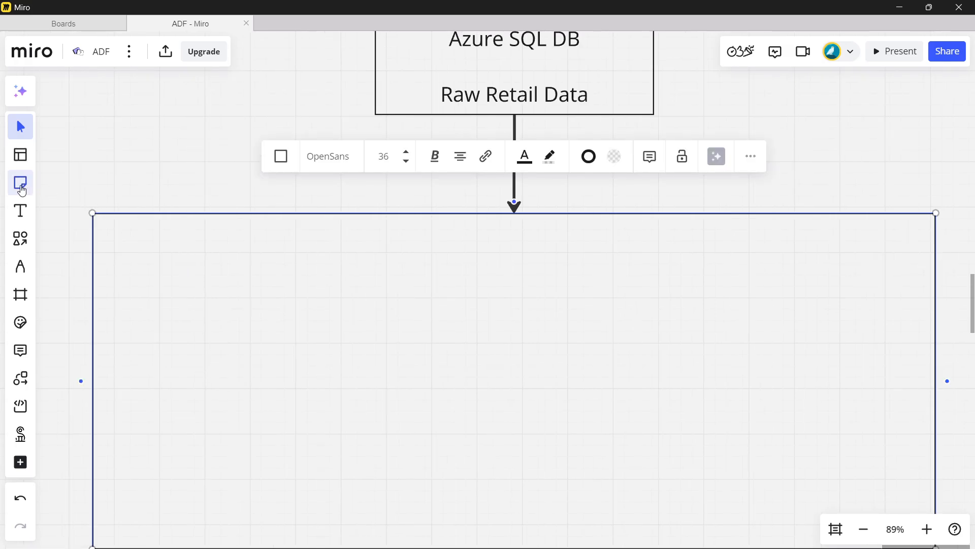
pyautogui.click(18, 209)
pyautogui.click(96, 199)
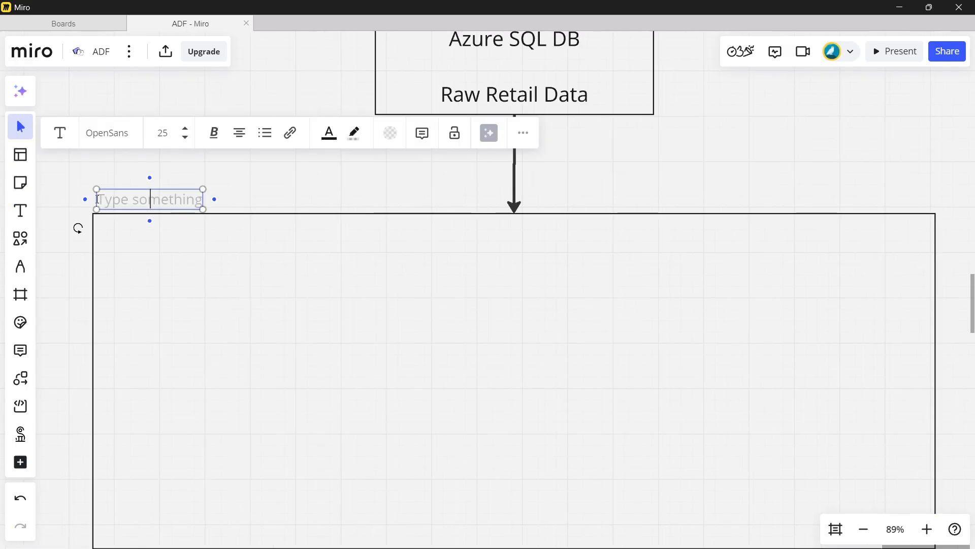
pyautogui.write('DATABR')
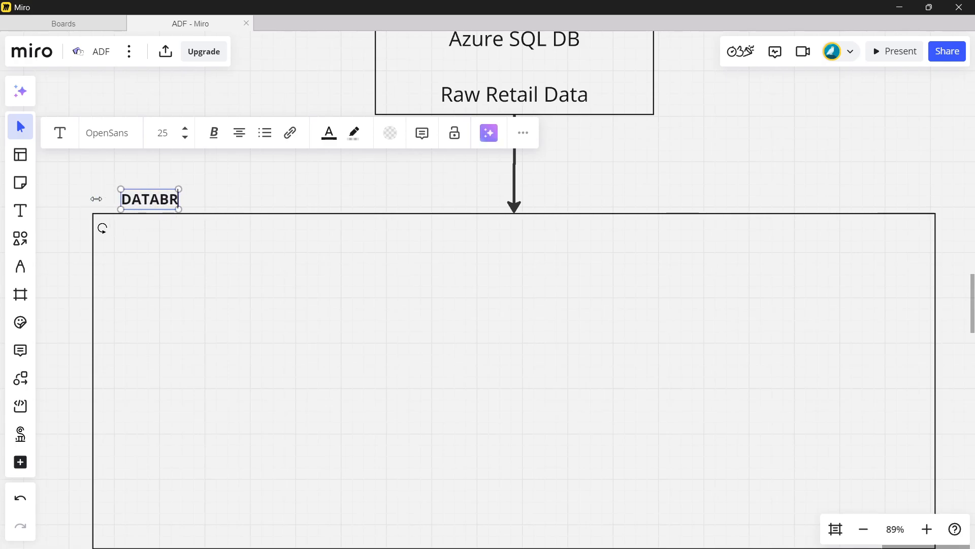
pyautogui.write('ICKS ET')
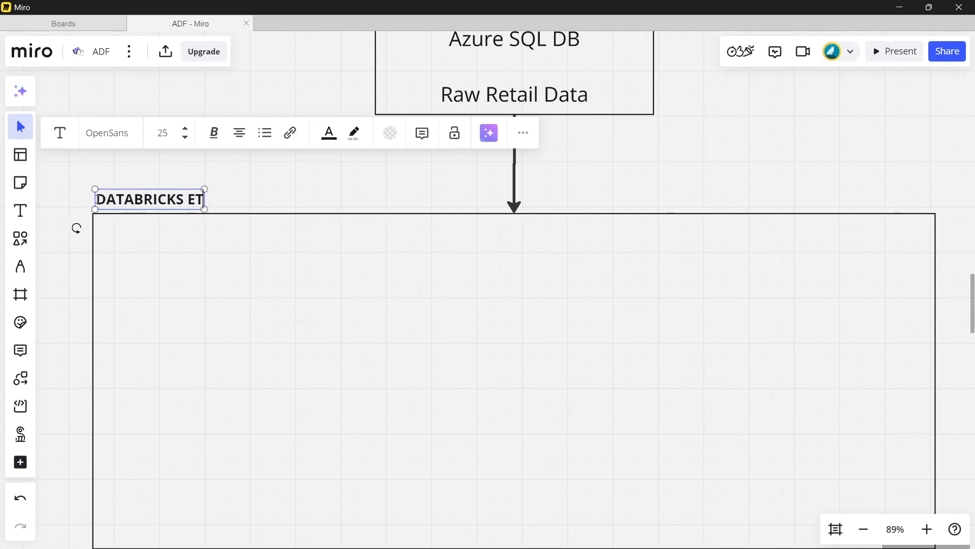
pyautogui.write('L Proces')
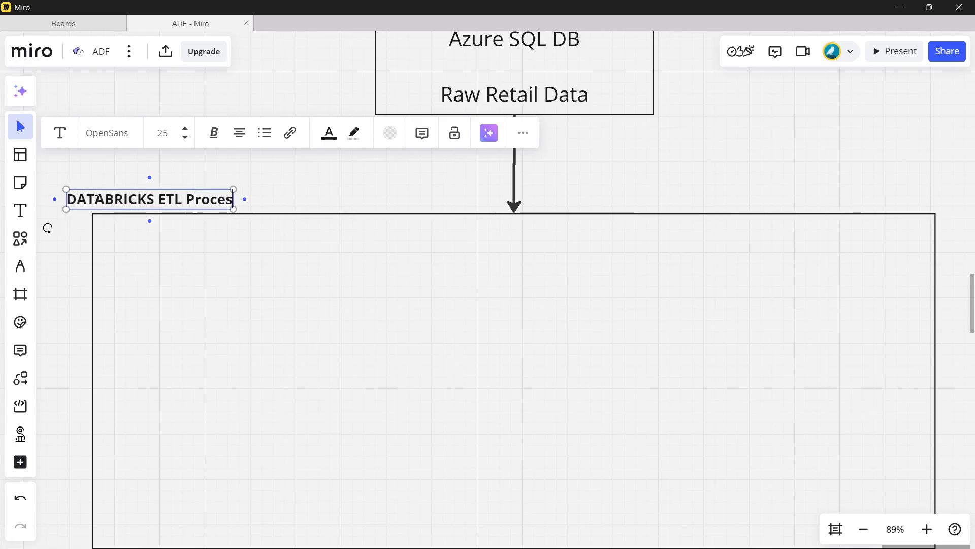
pyautogui.write('sing')
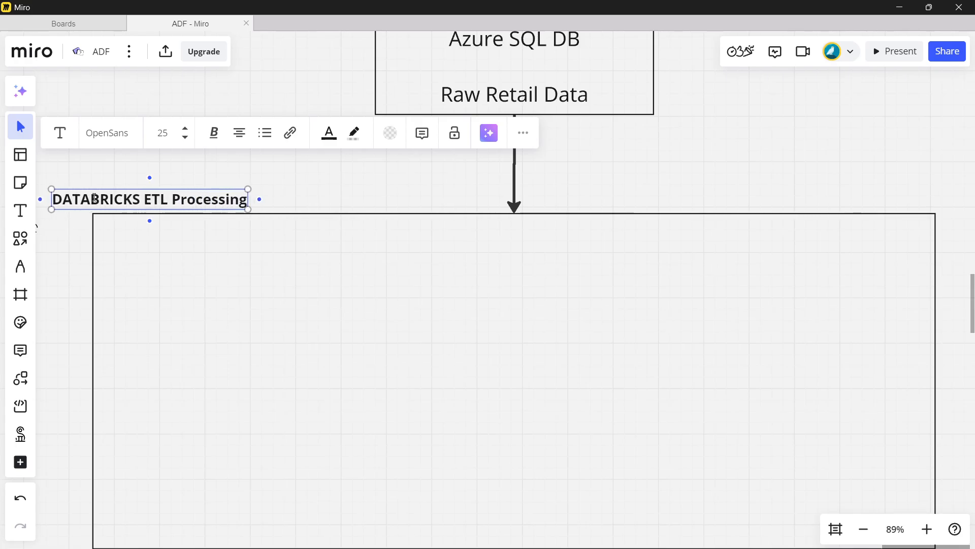
pyautogui.click(300, 182)
pyautogui.moveTo(184, 197); pyautogui.dragTo(224, 201)
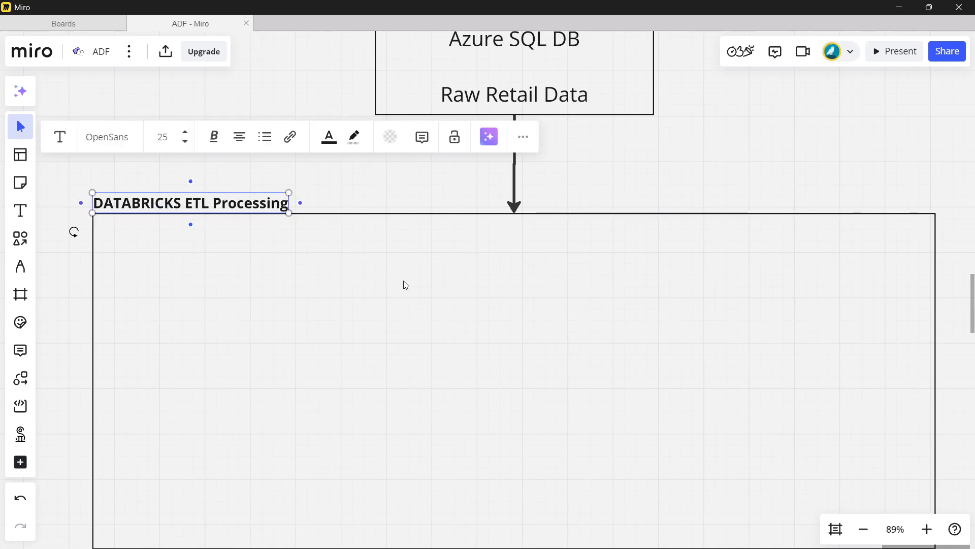
# - Draw a wide, flat rectangle near the top inside the ETL container and enter "Connect to Azure SQL DB" in it
pyautogui.click(20, 238)
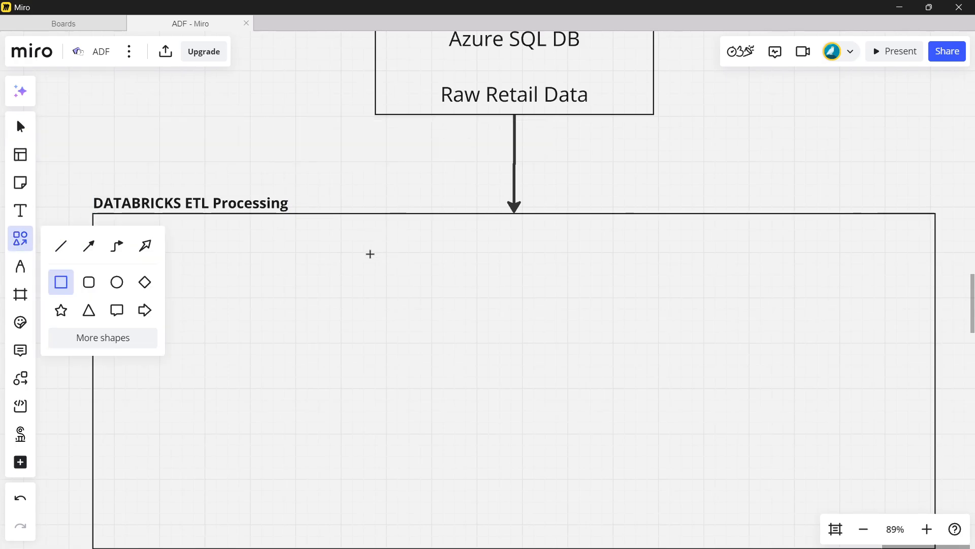
pyautogui.moveTo(311, 247); pyautogui.dragTo(705, 284)
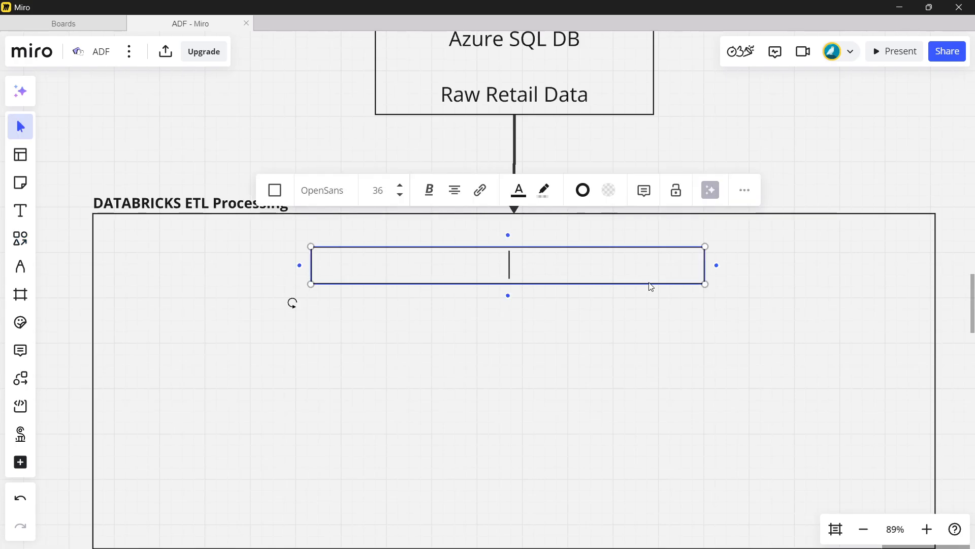
pyautogui.write('Co')
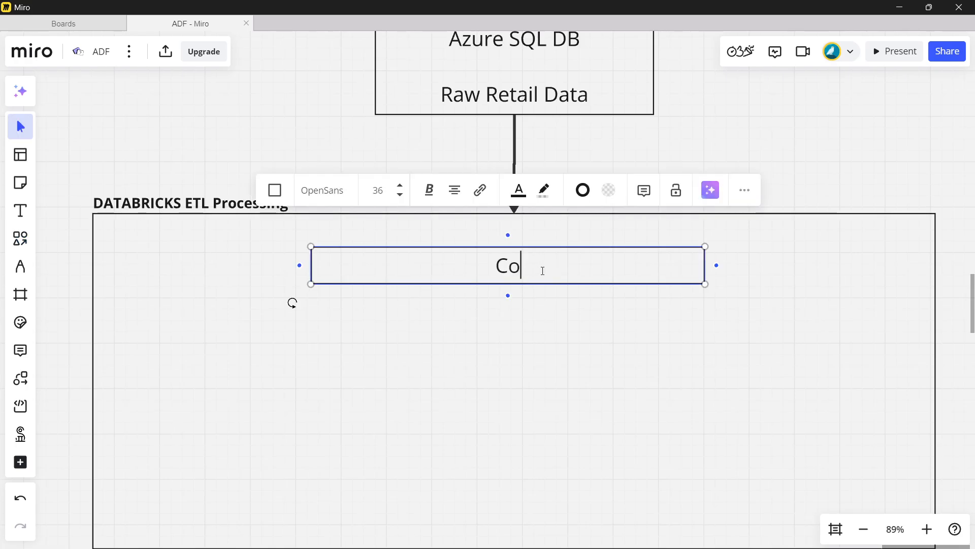
pyautogui.write('nnect to A')
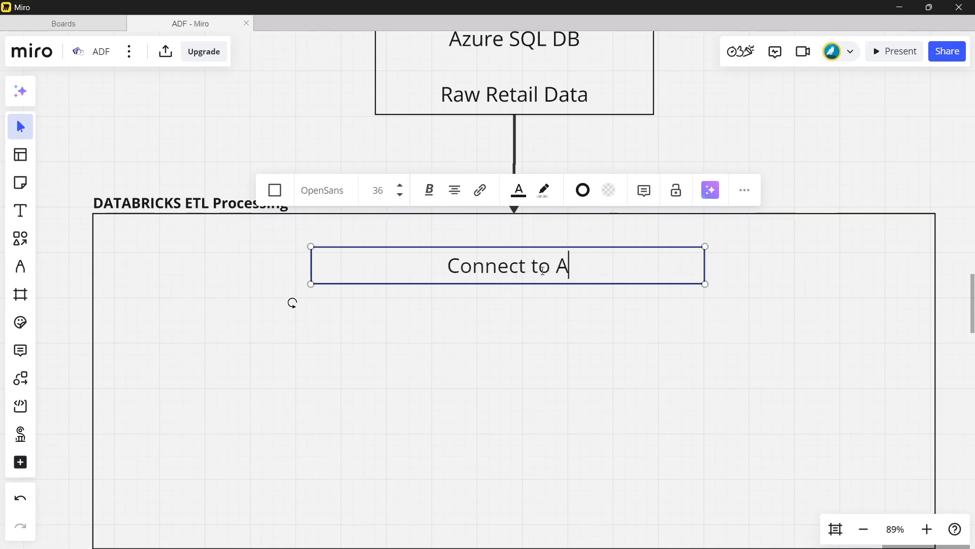
pyautogui.write('zure SQL ')
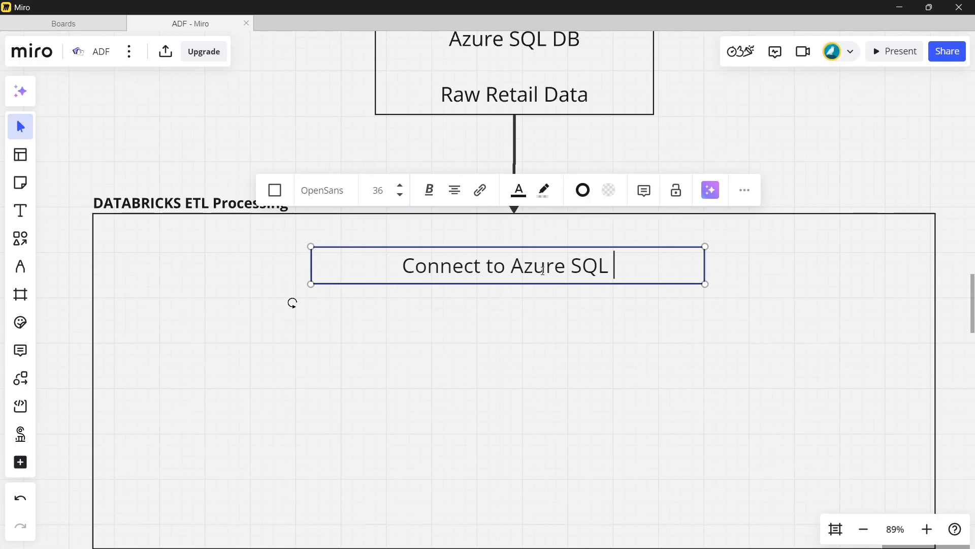
pyautogui.write('Db')
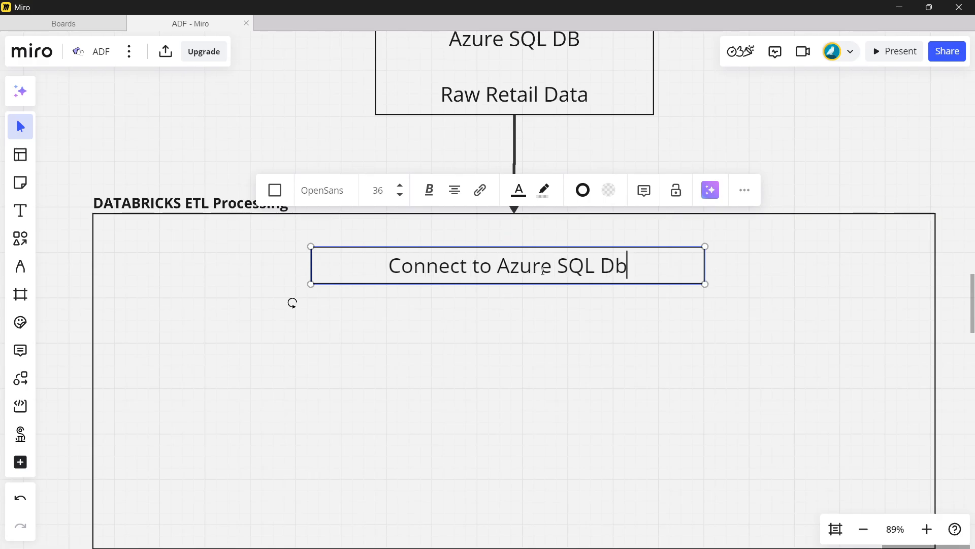
pyautogui.press('BackSpace')
pyautogui.write('B')
# - Add an arrow-connected box below "Connect to Azure SQL DB" and enter "Extract RAW Data" in it
pyautogui.scroll(-2, 546, 264)
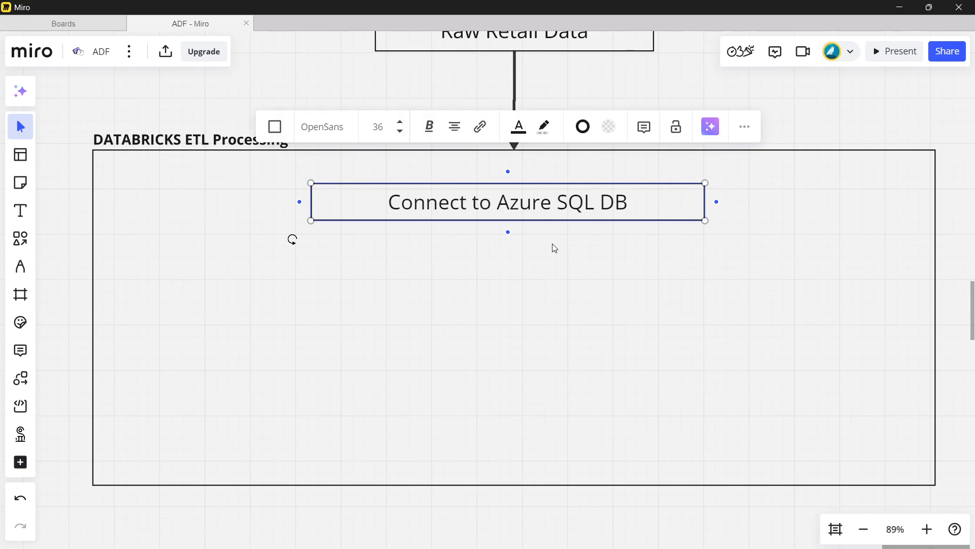
pyautogui.click(507, 232)
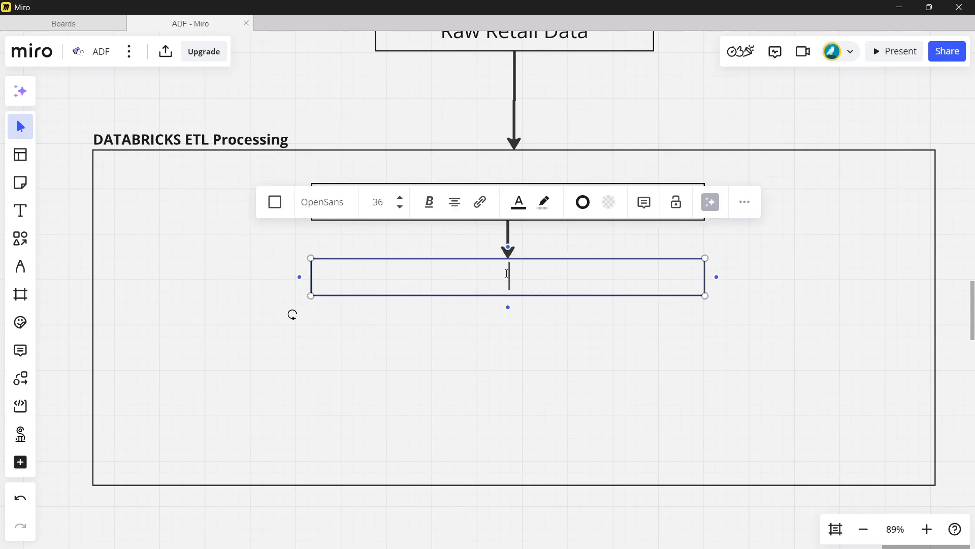
pyautogui.write('Ex')
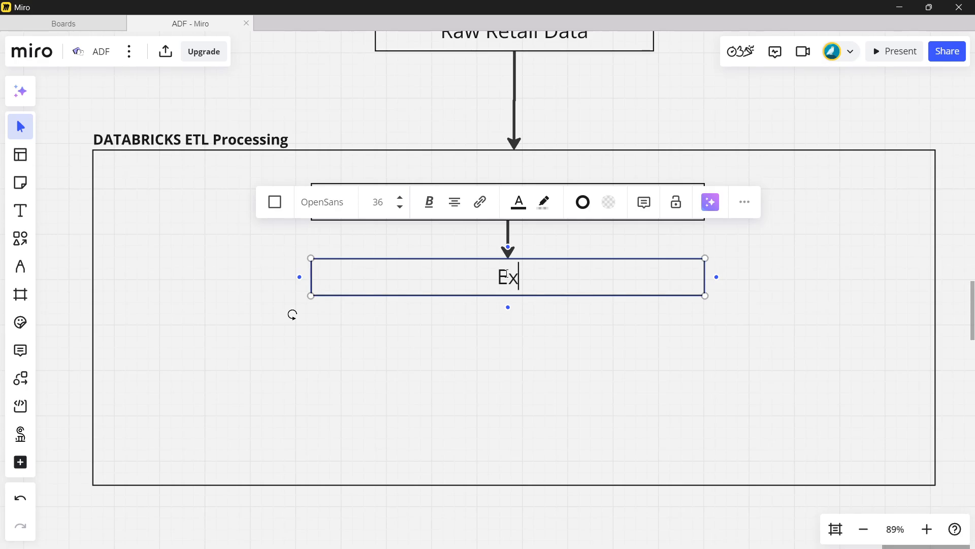
pyautogui.write('tract RA')
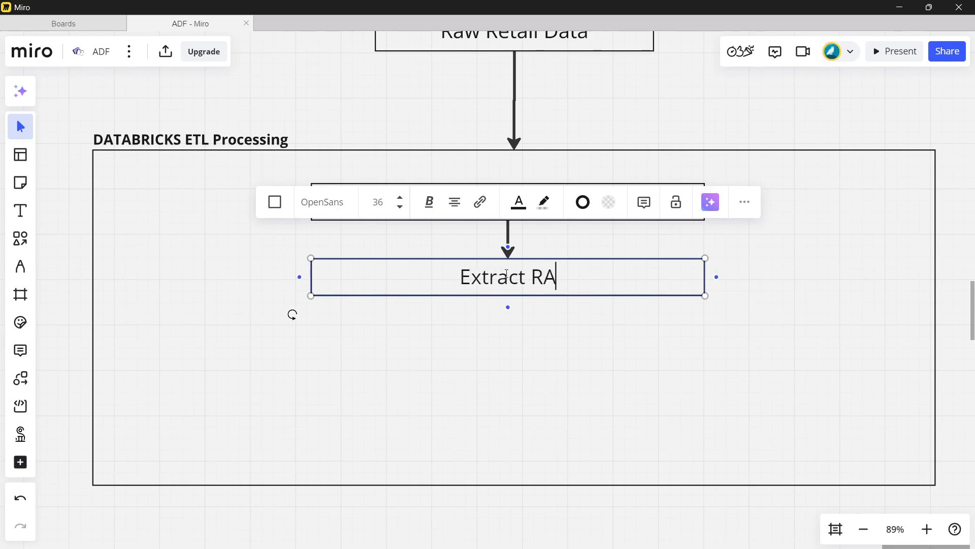
pyautogui.write('W Data')
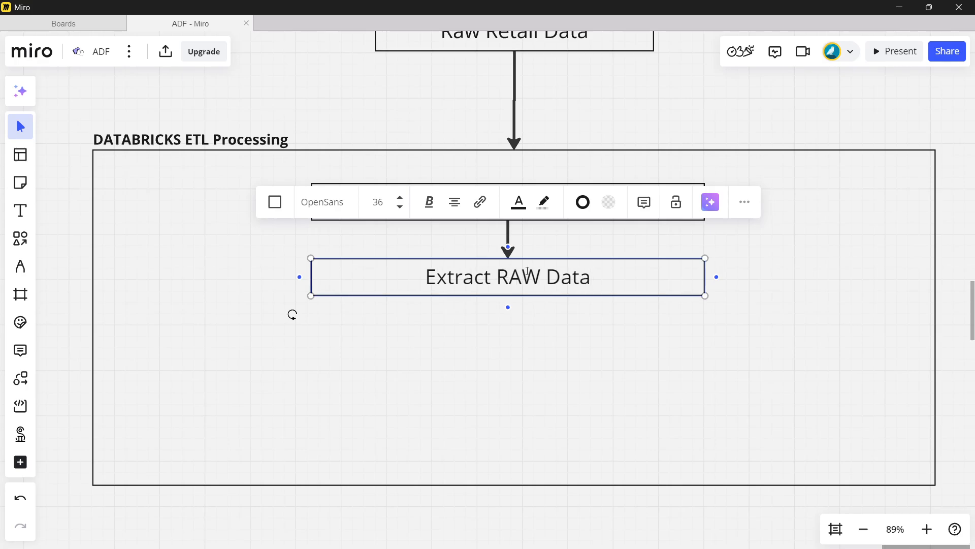
# - Add an arrow-connected box below "Extract RAW Data" and label it "Data Cleaning & Transformation"
pyautogui.scroll(-1, 540, 266)
pyautogui.click(507, 245)
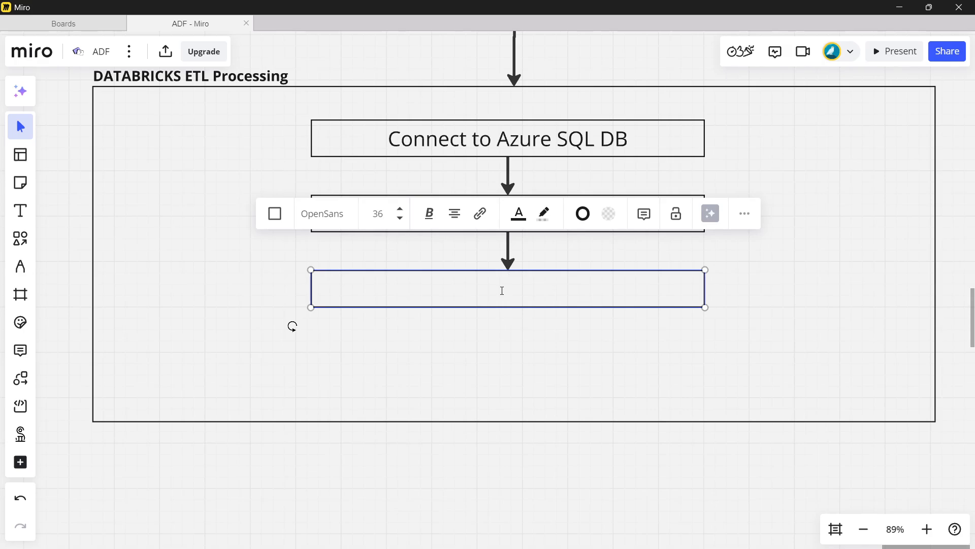
pyautogui.write('Data ')
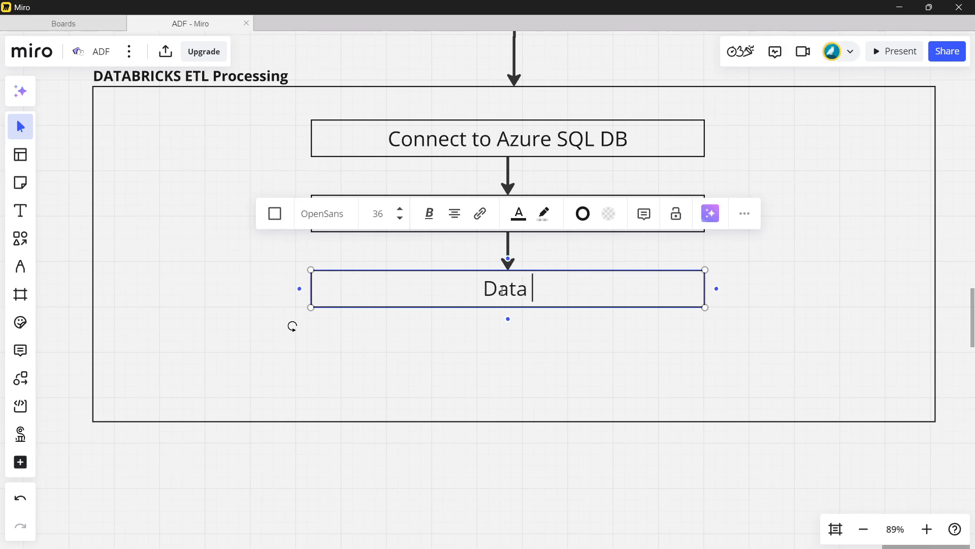
pyautogui.write('Cleaning')
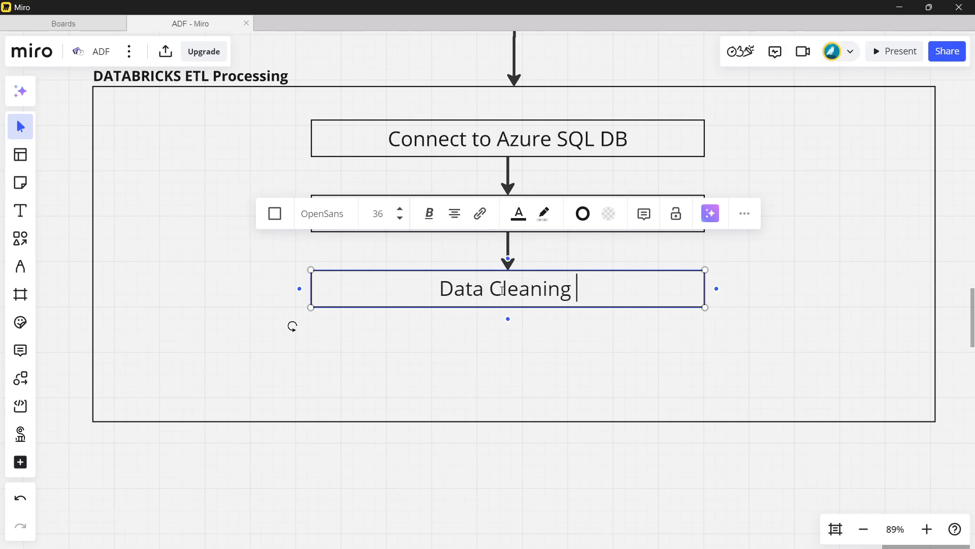
pyautogui.write('&')
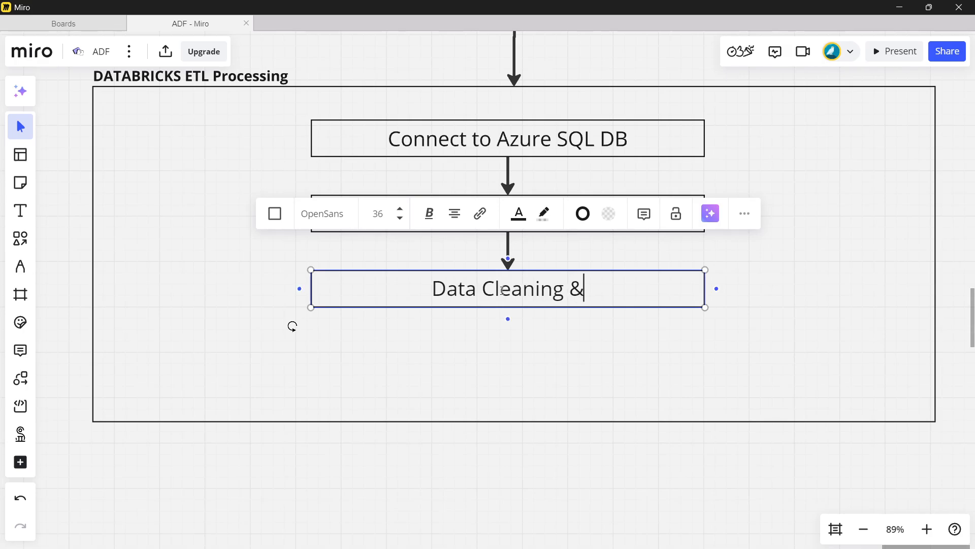
pyautogui.write(' Trans')
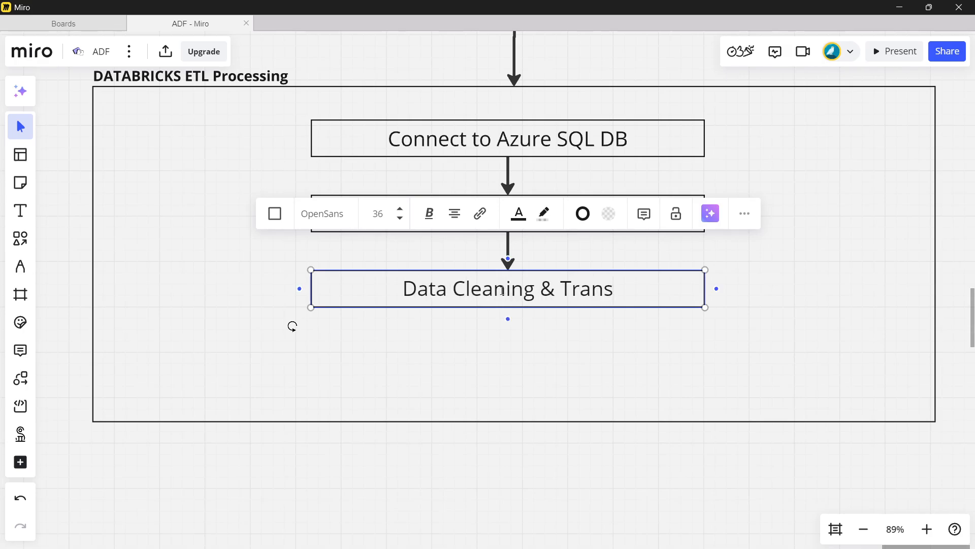
pyautogui.write('formation')
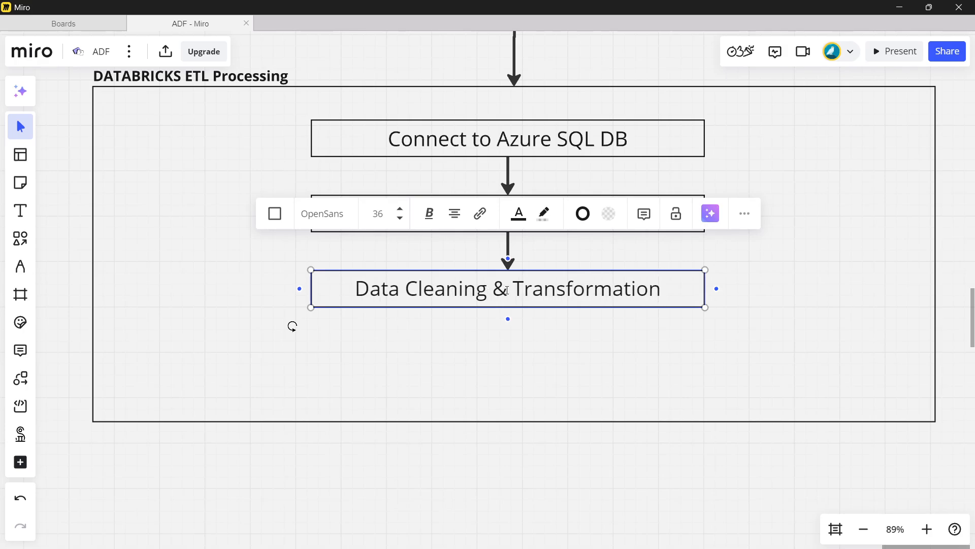
# - Add an arrow-connected box below "Data Cleaning & Transformation" with the text "Quality Checks"
pyautogui.click(508, 319)
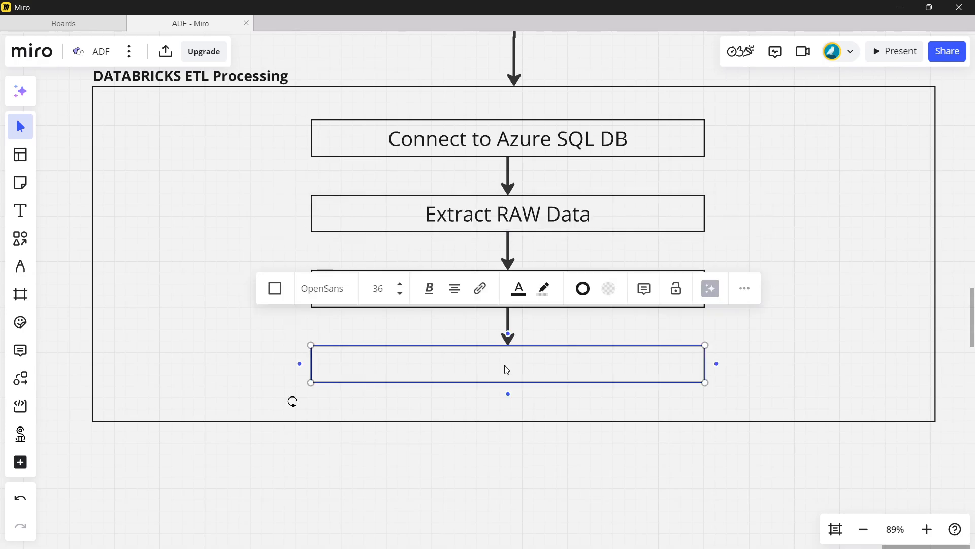
pyautogui.write('Quality Checks')
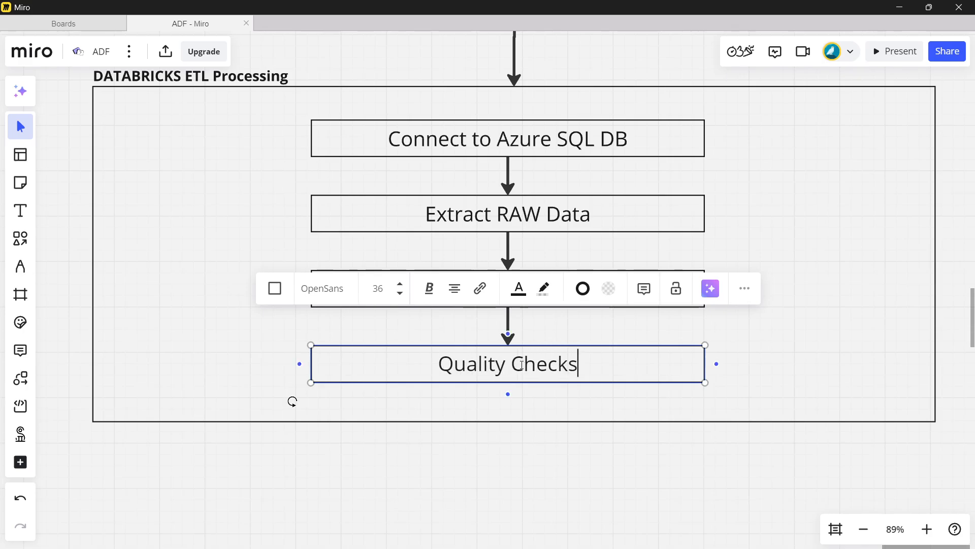
# - Extend the lower edge of the ETL container downward to make room for another box beneath "Quality Checks"
pyautogui.click(531, 447)
pyautogui.click(514, 422)
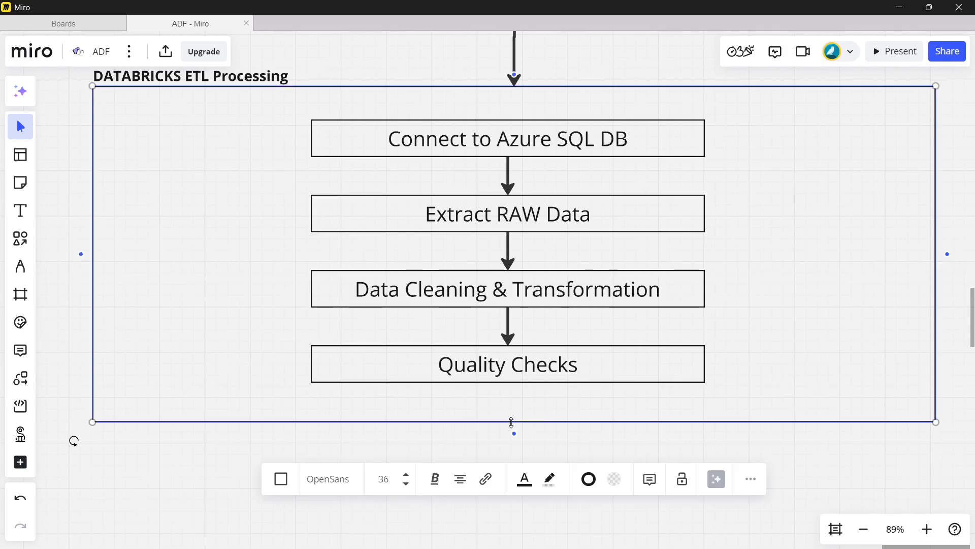
pyautogui.moveTo(512, 422); pyautogui.dragTo(512, 484)
# - Add an arrow-connected box below "Quality Checks" and enter "Generate KPI's" in it
pyautogui.click(510, 379)
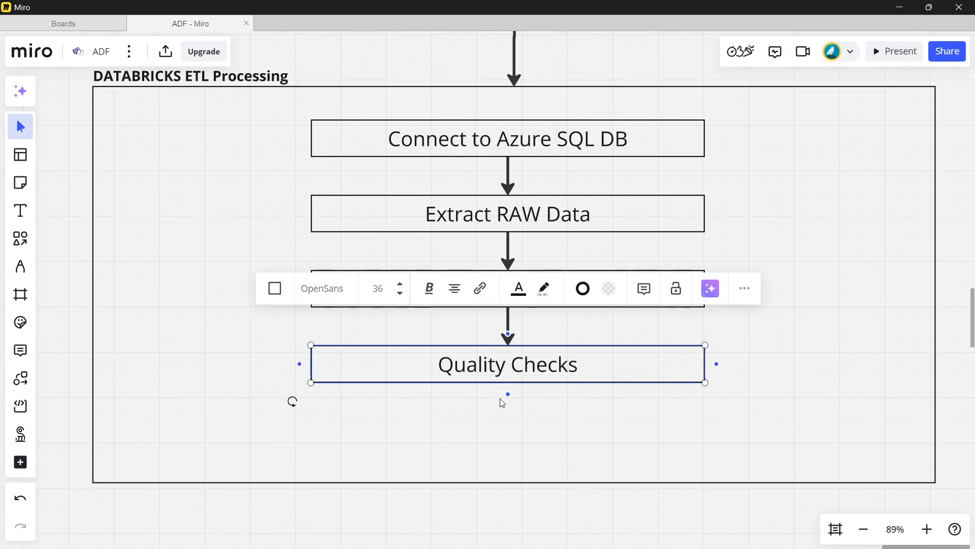
pyautogui.click(508, 394)
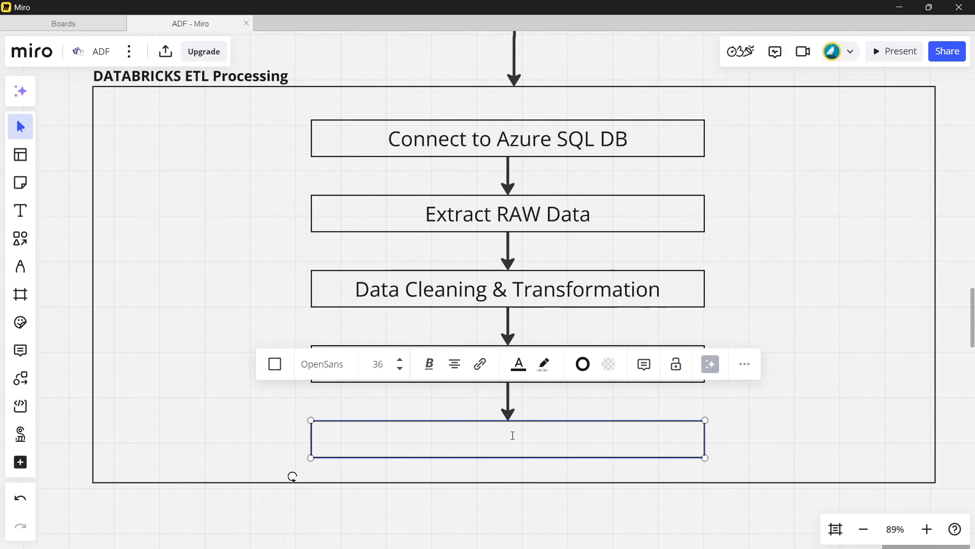
pyautogui.write('Generate ')
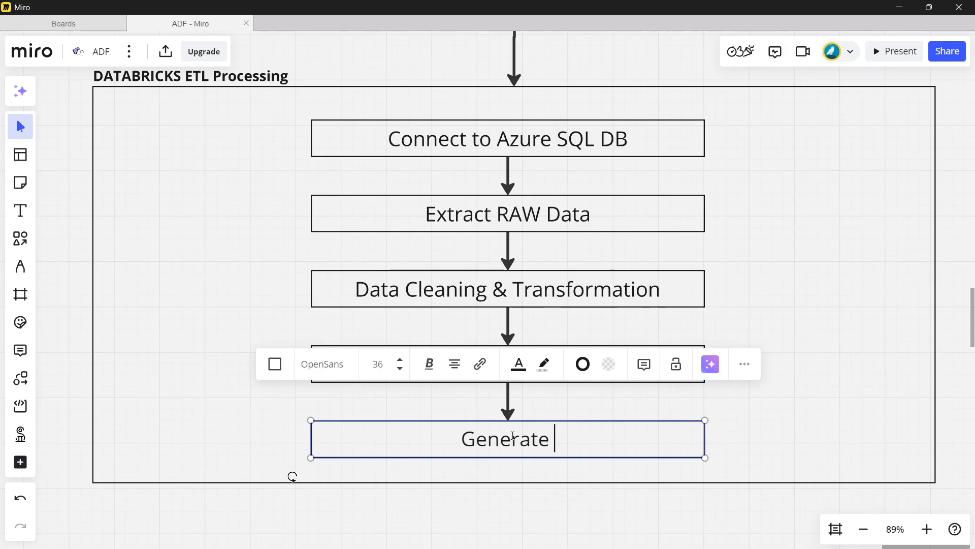
pyautogui.write("KPI's")
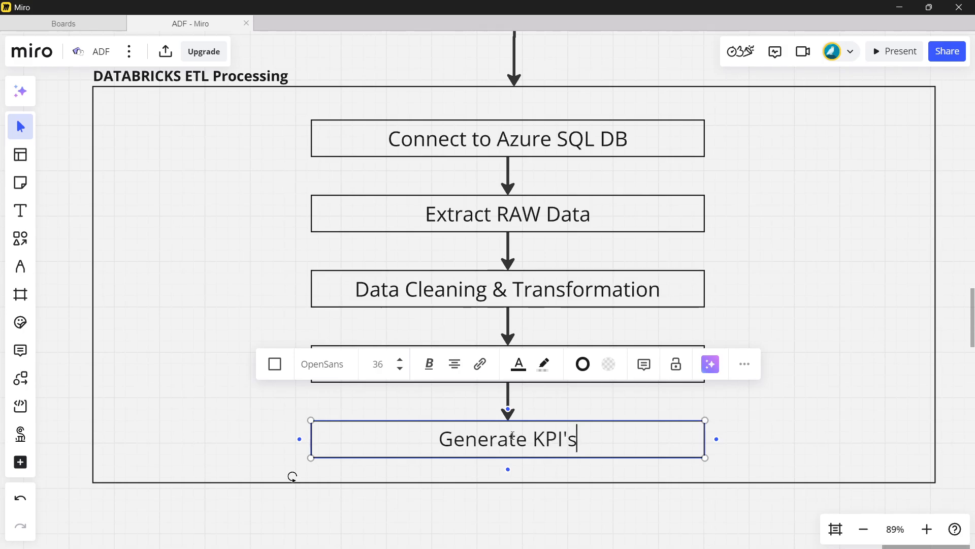
# - Draw a wide rectangle below the ETL container and a small rectangle inside its left end
pyautogui.scroll(-2, 553, 397)
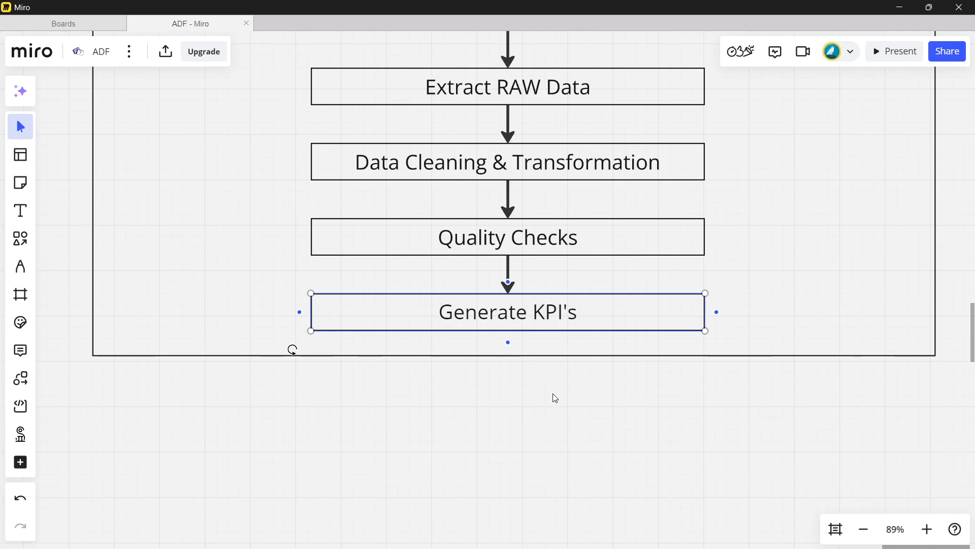
pyautogui.scroll(-1, 554, 398)
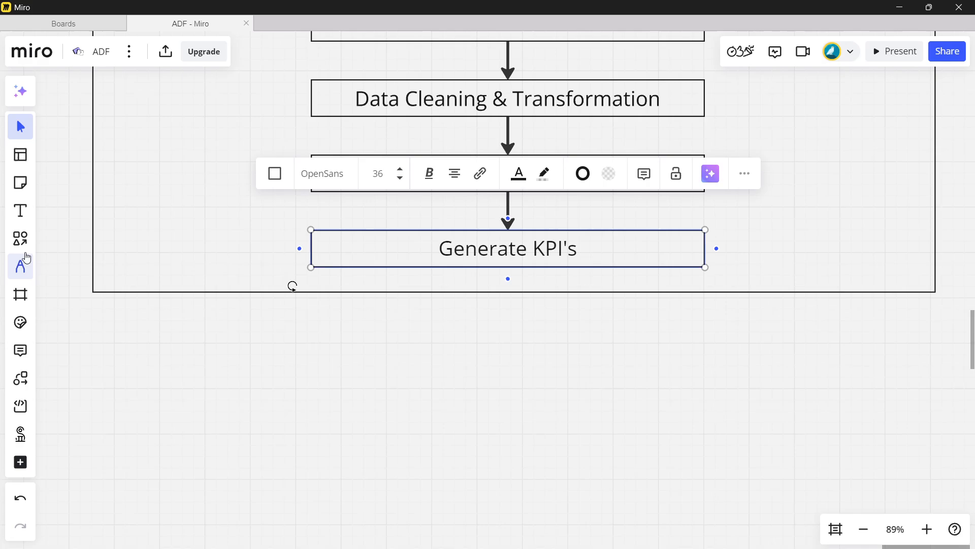
pyautogui.click(20, 238)
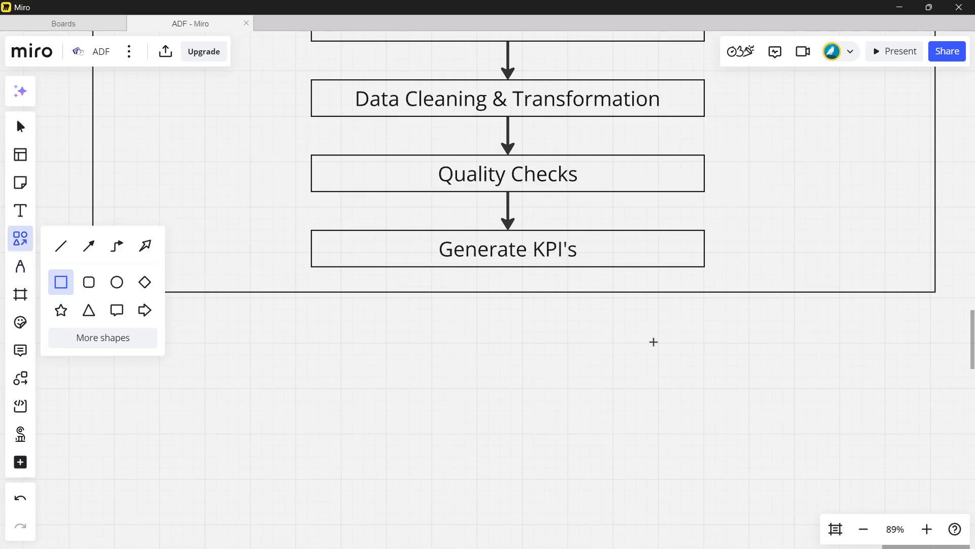
pyautogui.moveTo(659, 344); pyautogui.dragTo(46, 462)
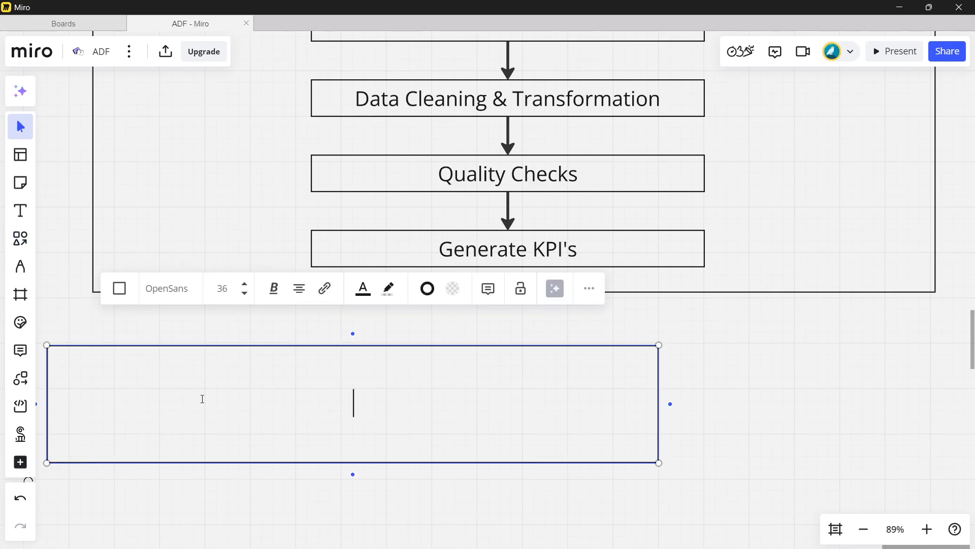
pyautogui.click(26, 244)
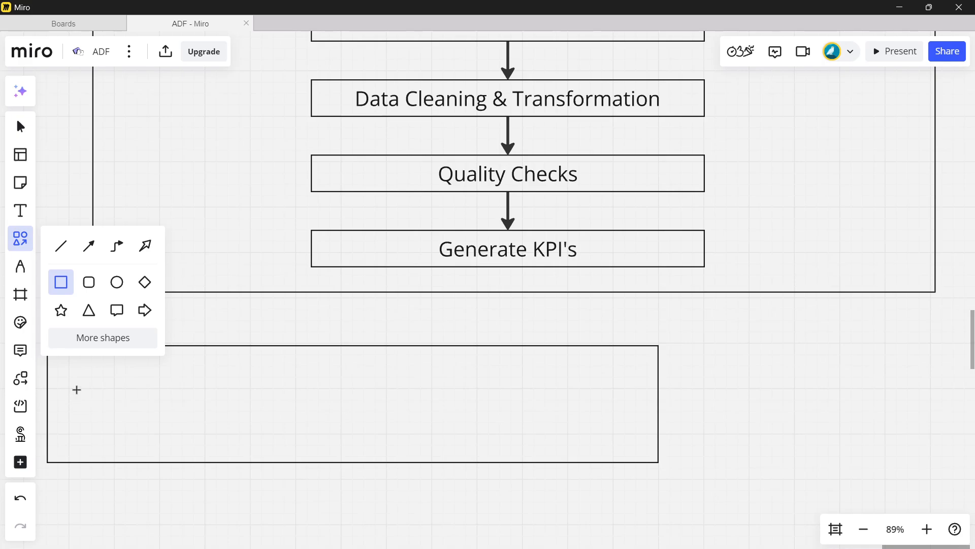
pyautogui.moveTo(70, 363); pyautogui.dragTo(206, 441)
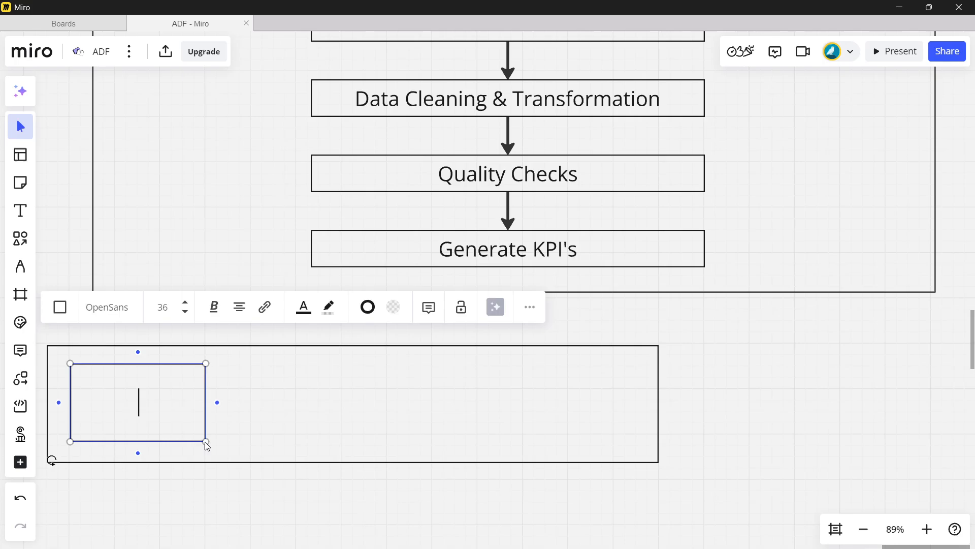
pyautogui.click(305, 394)
pyautogui.hotkey('ctrl', 'v')
pyautogui.hotkey('ctrl', 'z')
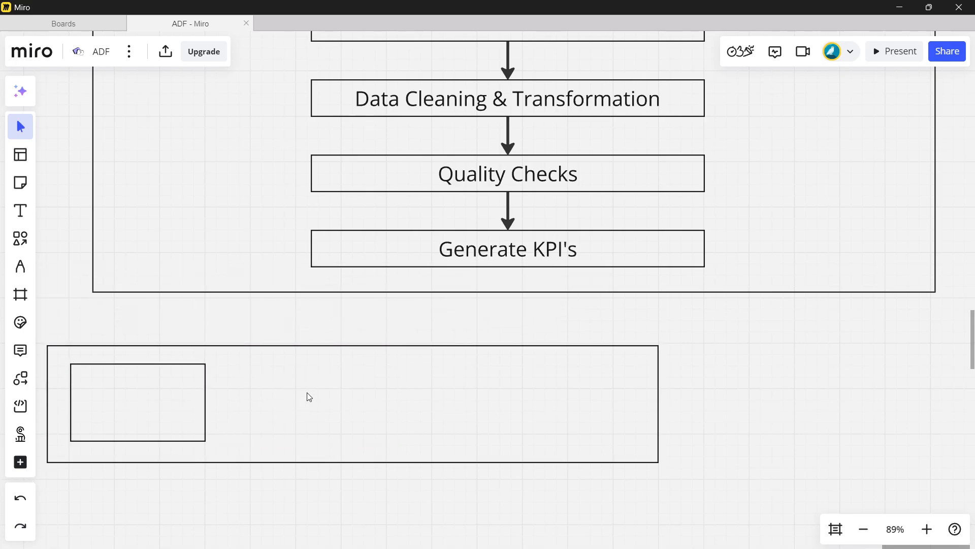
# - Copy the small rectangle twice inside the wide rectangle and position the copies to form a row of three boxes
pyautogui.click(154, 385)
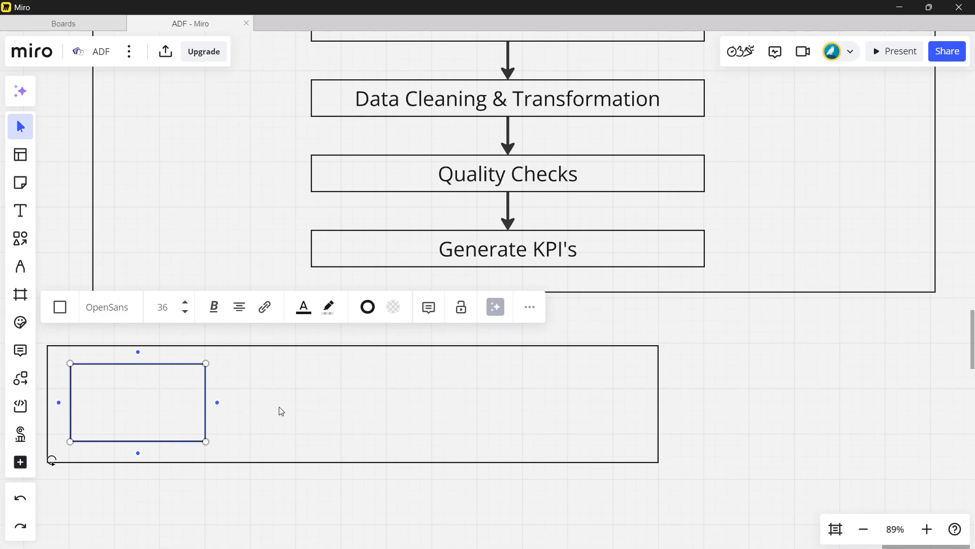
pyautogui.click(296, 406)
pyautogui.hotkey('ctrl', 'v')
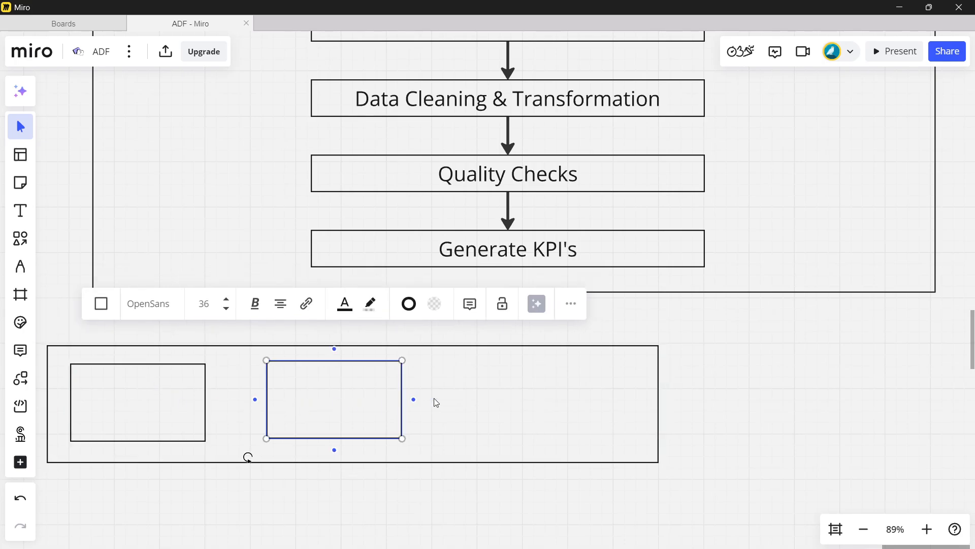
pyautogui.click(552, 409)
pyautogui.click(551, 404)
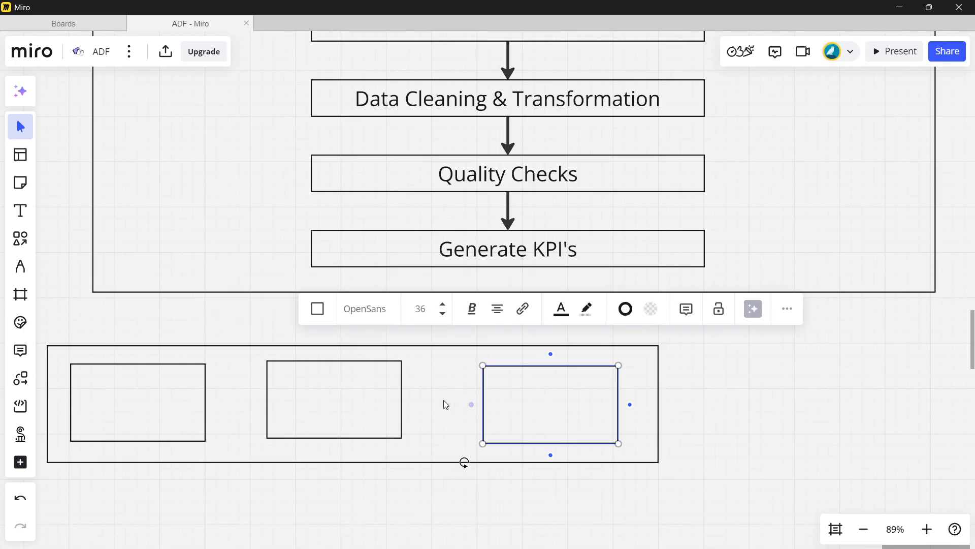
pyautogui.moveTo(354, 394); pyautogui.dragTo(359, 398)
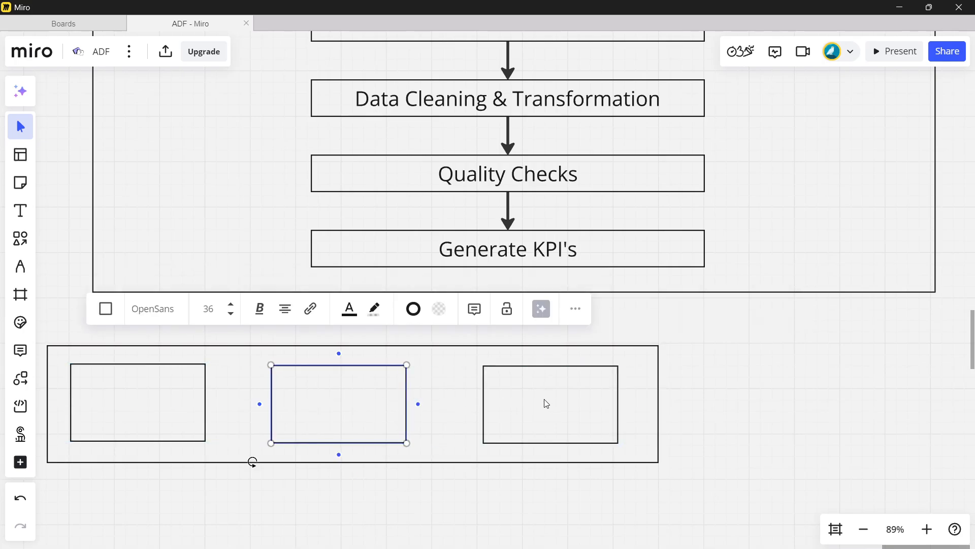
pyautogui.moveTo(546, 403); pyautogui.dragTo(542, 403)
# - Open the leftmost small box in the wide rectangle for text entry
pyautogui.click(145, 403)
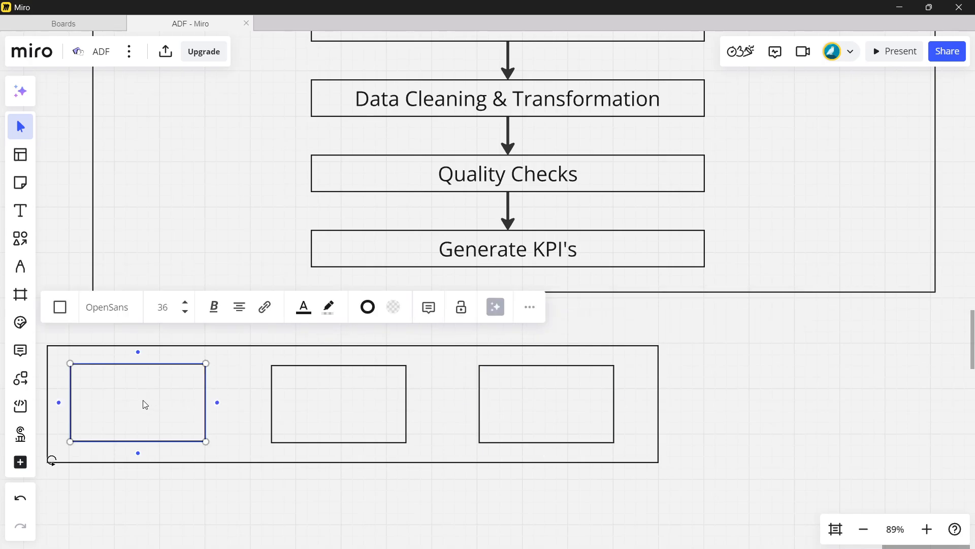
pyautogui.click(130, 399)
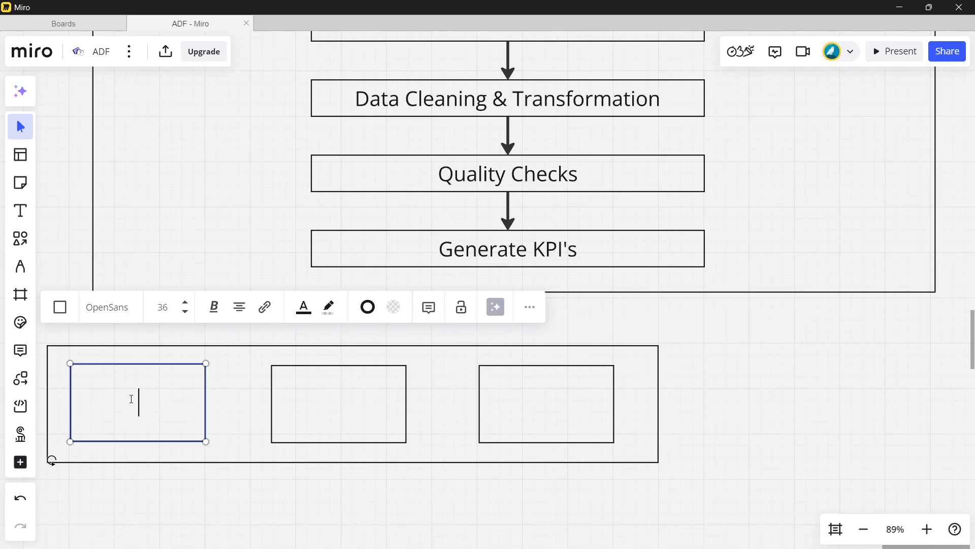